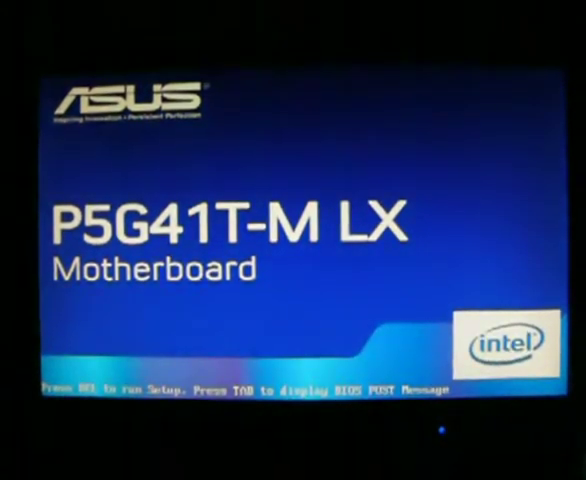
- Enter BIOS Setup with DEL during startup to reach the 1st Boot Device options
key("Delete")
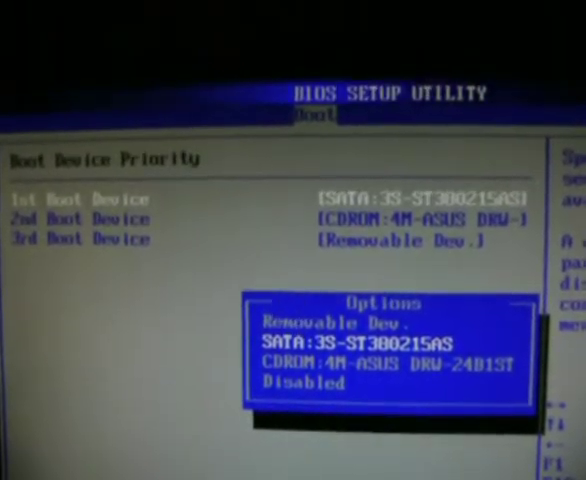
- Move the 1st Boot Device selection down to CDROM:4M-ASUS DRW-24B1ST
key("Down")
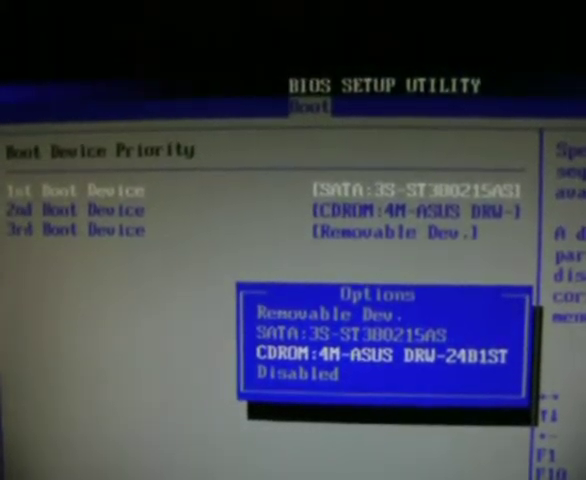